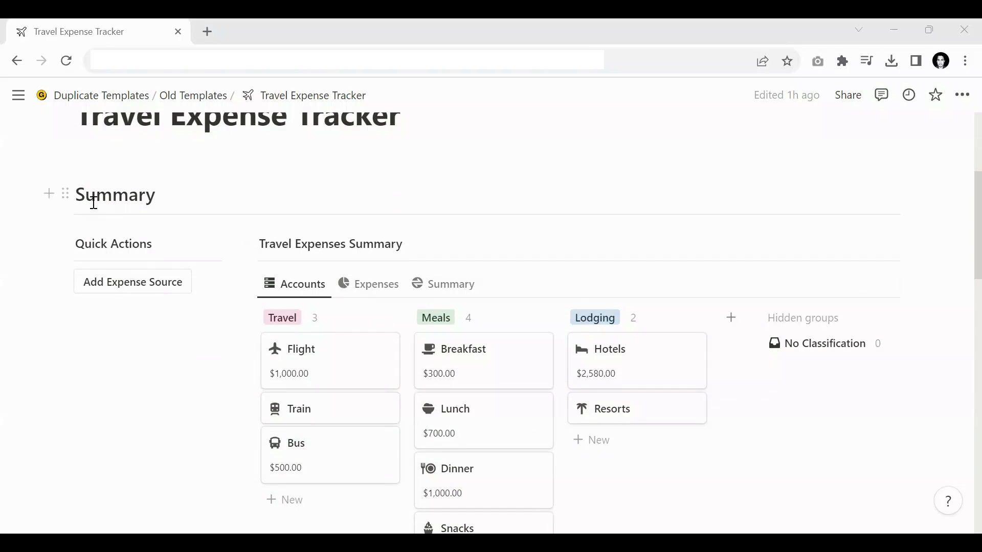
Step: Look through the Expenses and Summary views of the Travel Expenses Summary and return to the Accounts board
click(377, 287)
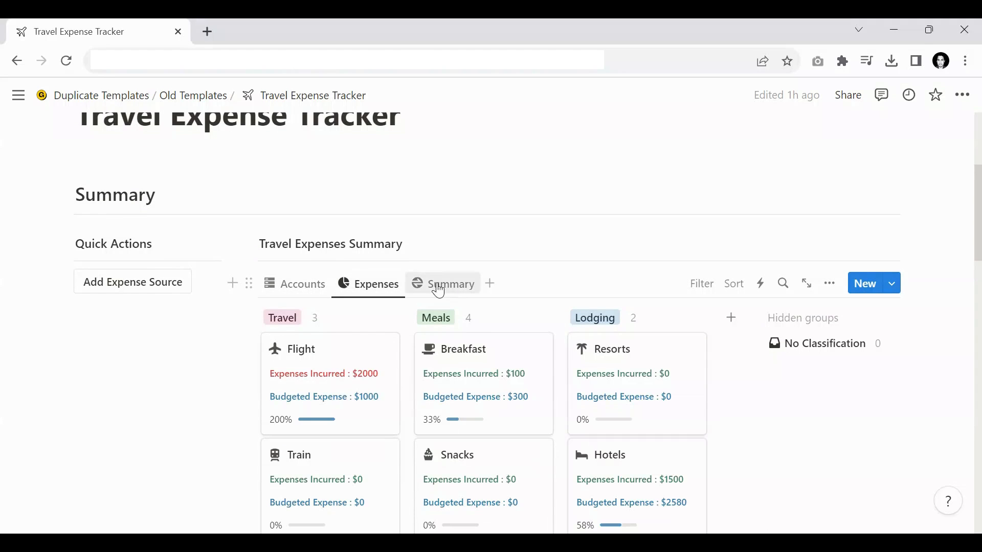
click(438, 289)
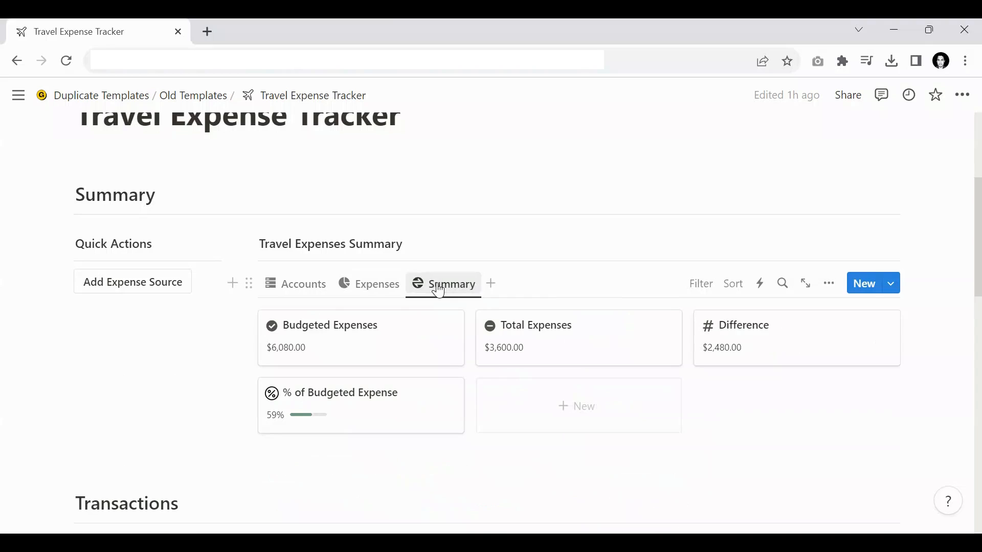
click(290, 297)
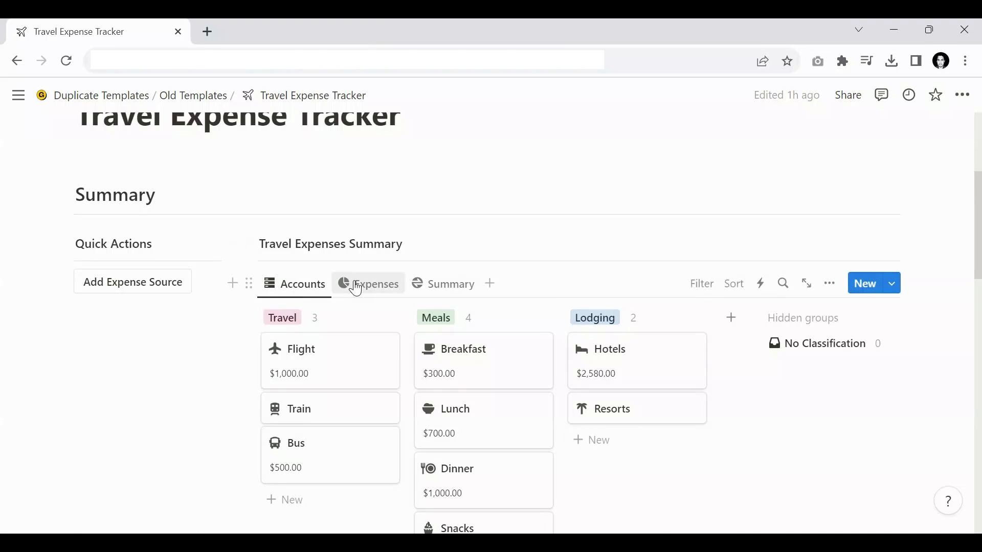
scroll(348, 290, down, 1)
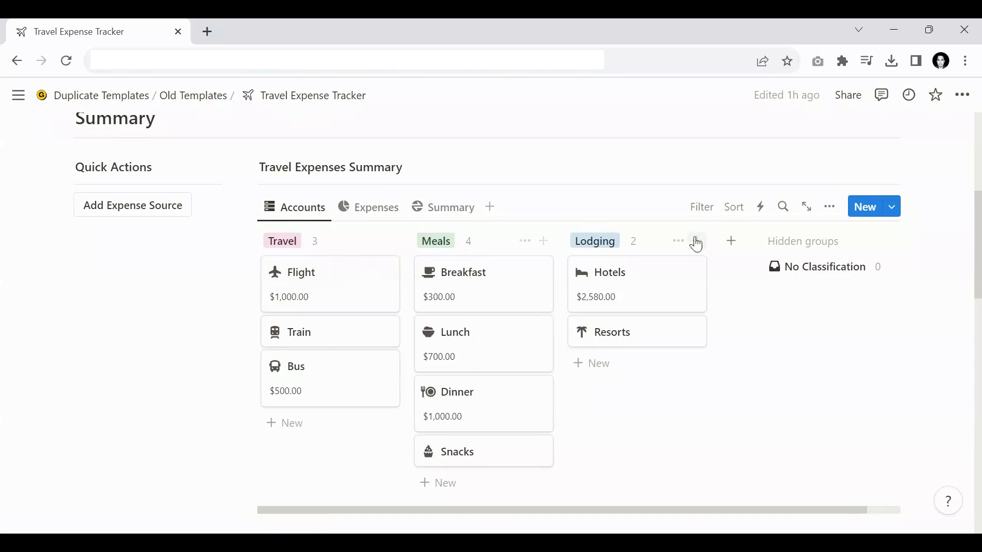
scroll(511, 241, down, 1)
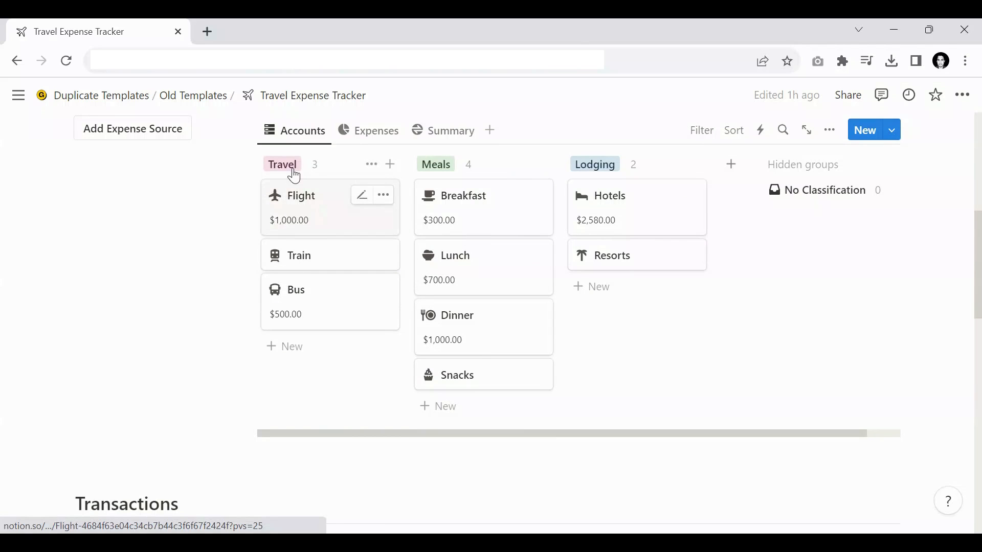
scroll(327, 271, up, 1)
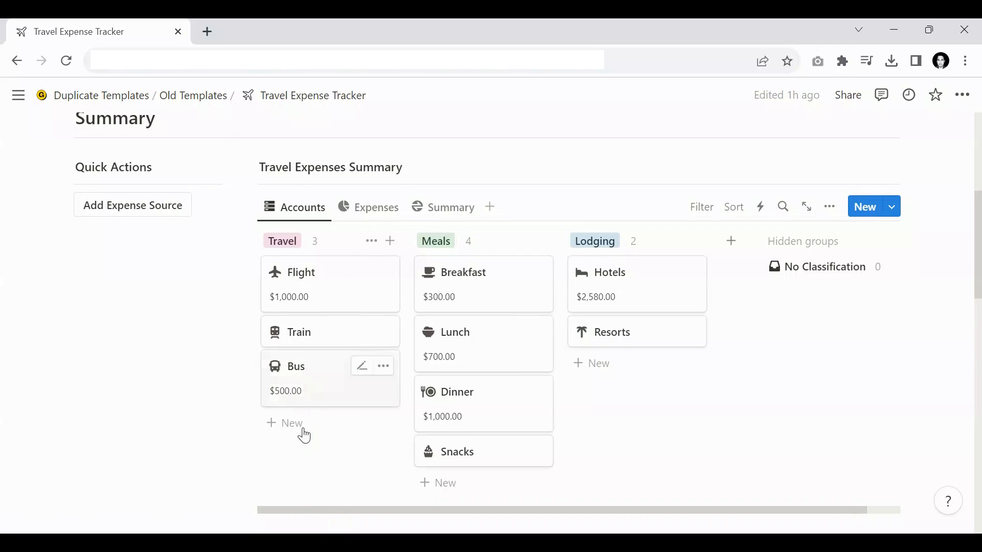
Step: Add an expense source named Metro to the Travel group with a budget amount of 1500
click(110, 218)
scroll(397, 330, down, 2)
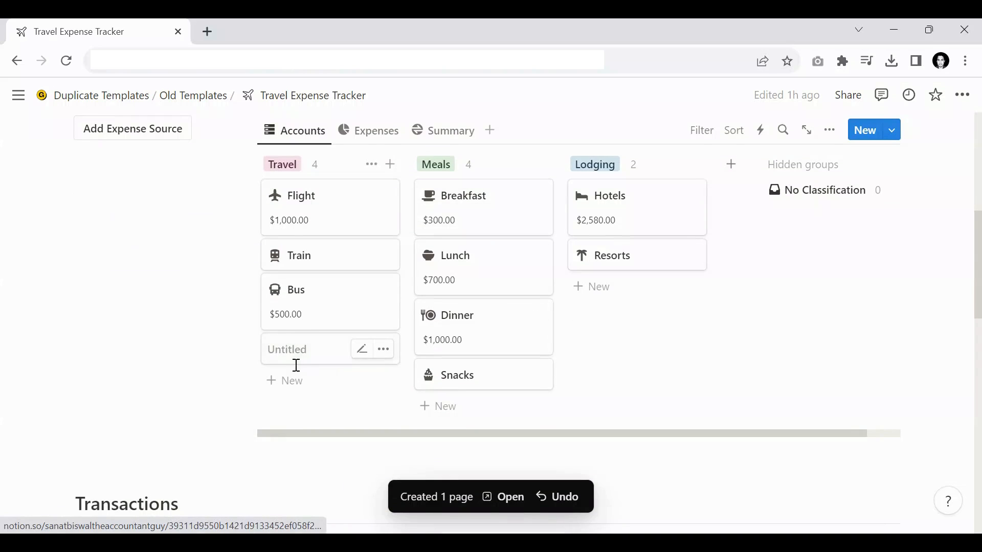
click(365, 351)
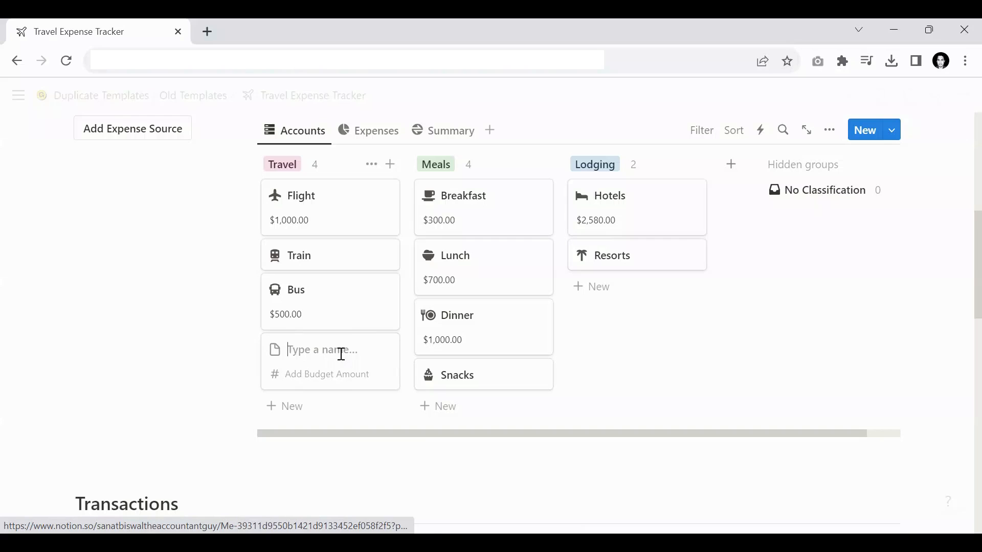
text(Metro)
key(Return)
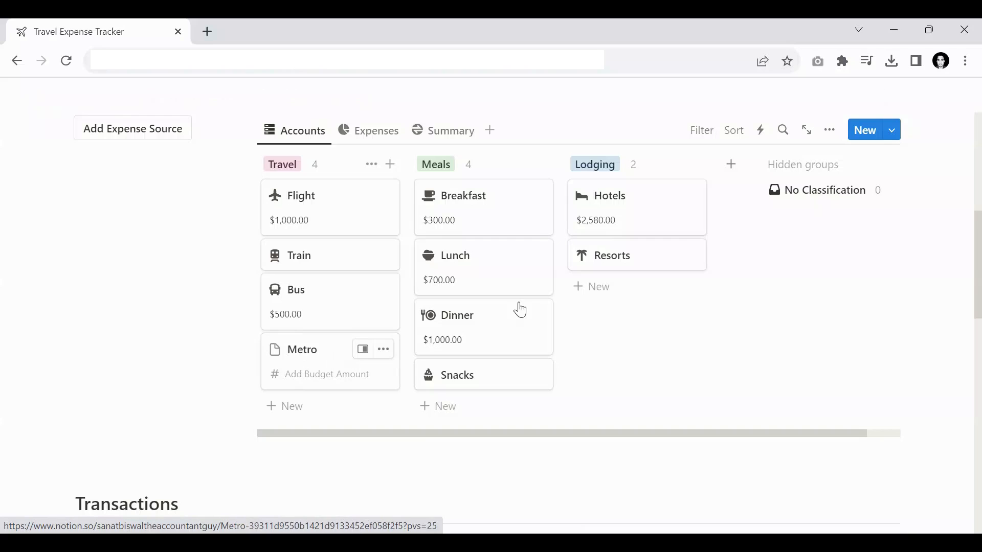
click(307, 378)
text(1500)
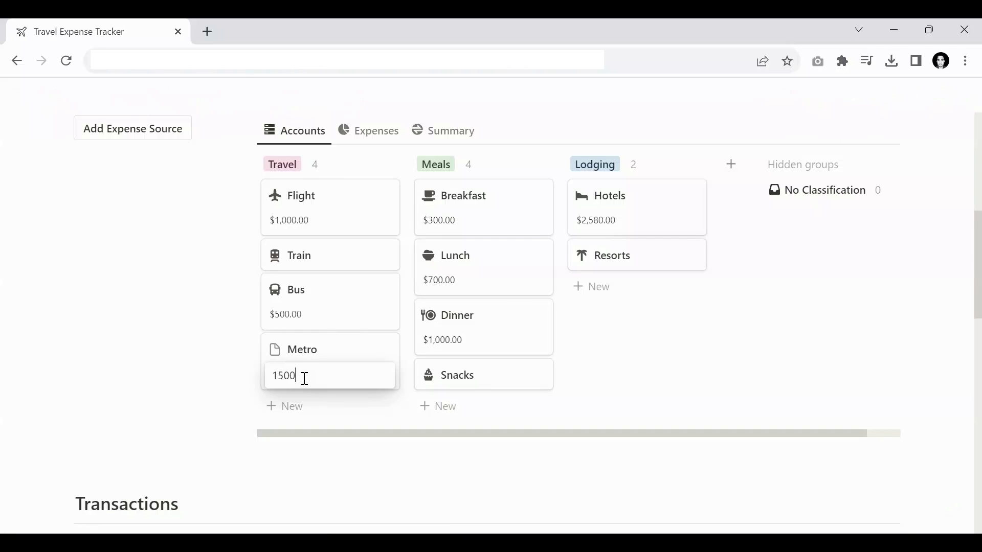
key(Return)
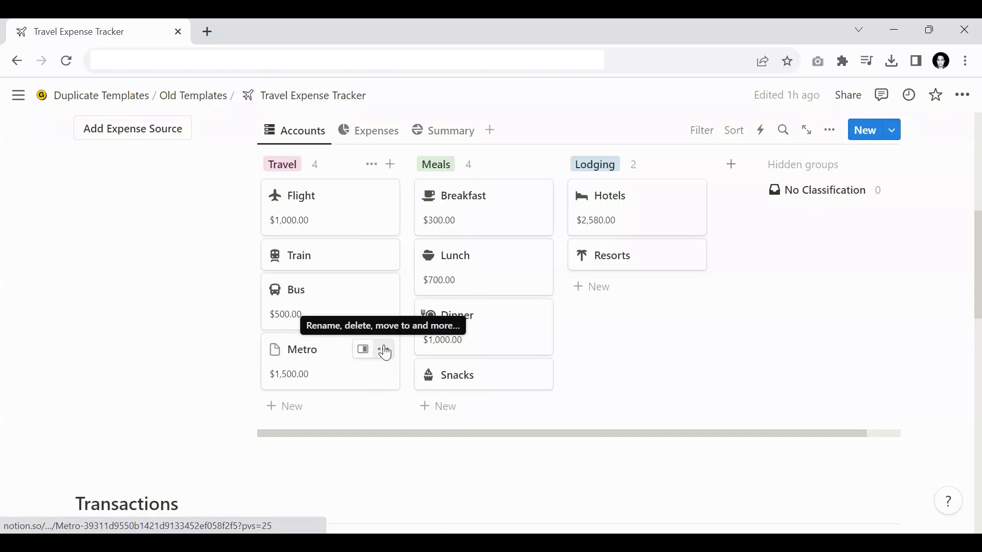
Step: Move the Metro card into the Meals group and delete it
drag(386, 353, 514, 368)
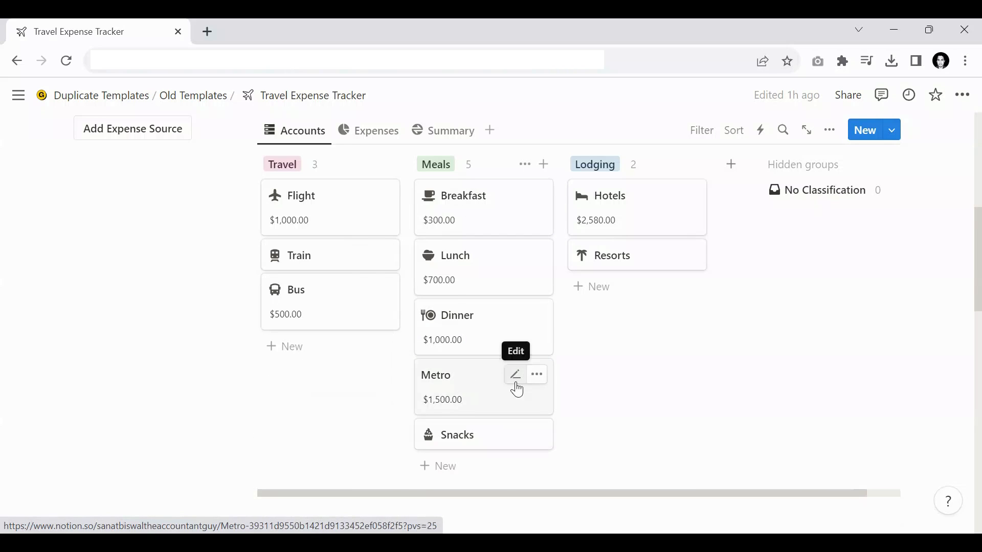
click(530, 373)
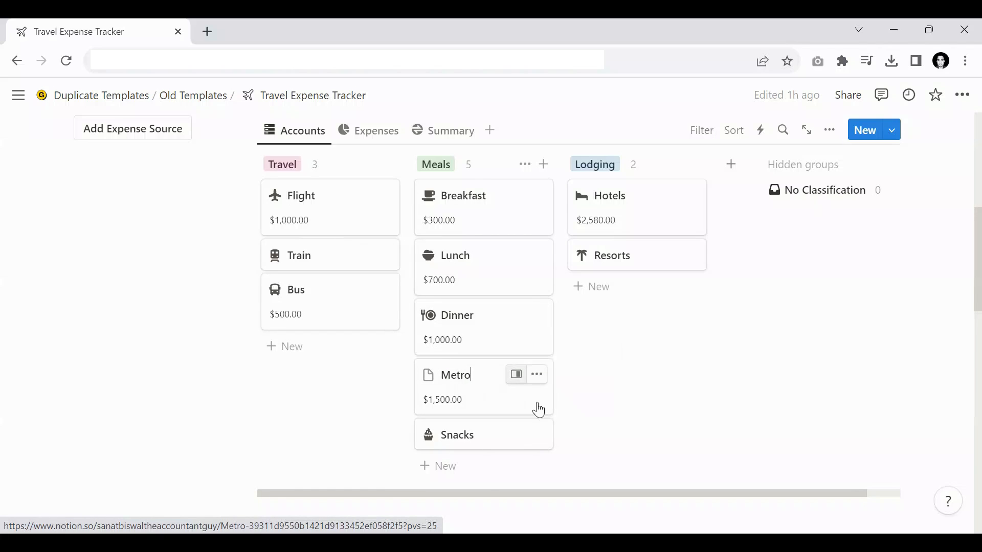
click(541, 374)
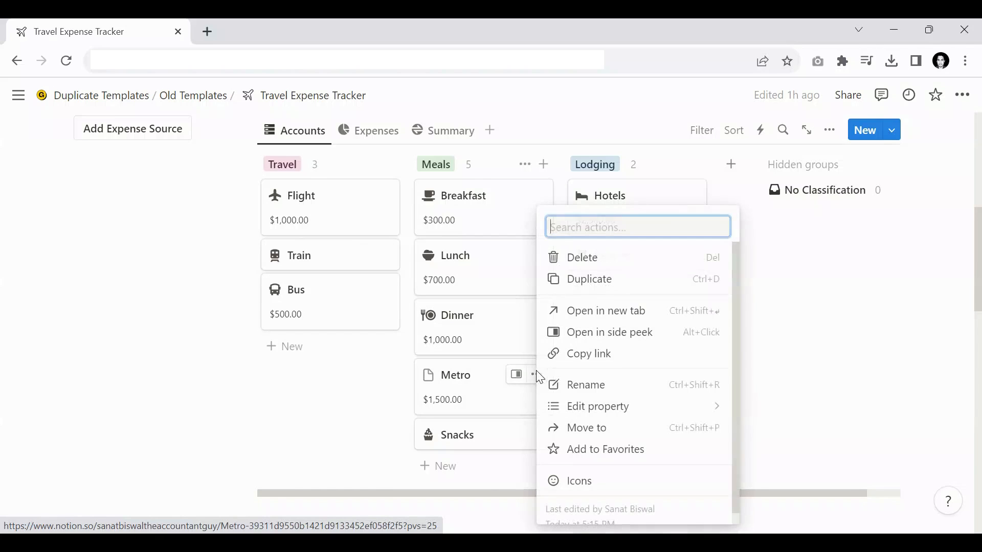
click(570, 259)
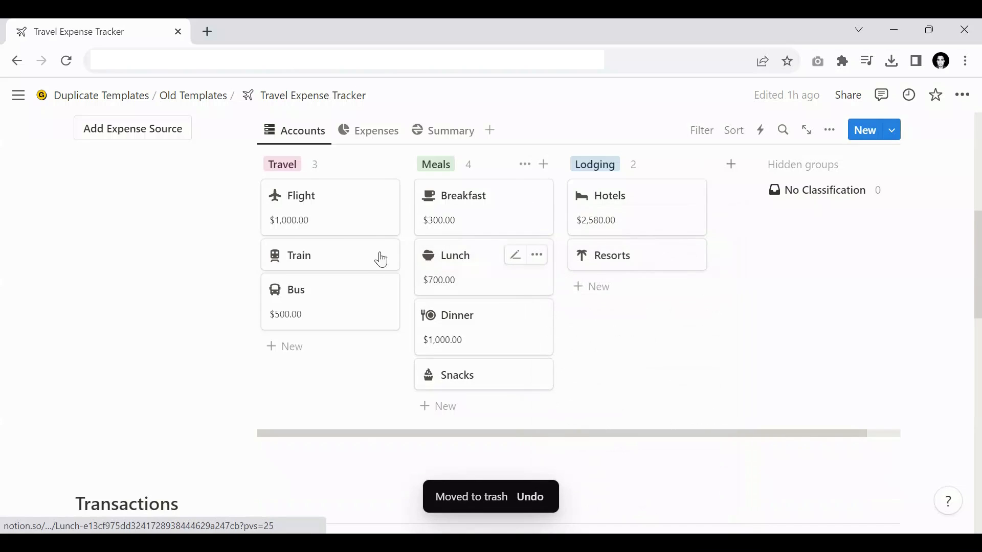
click(741, 169)
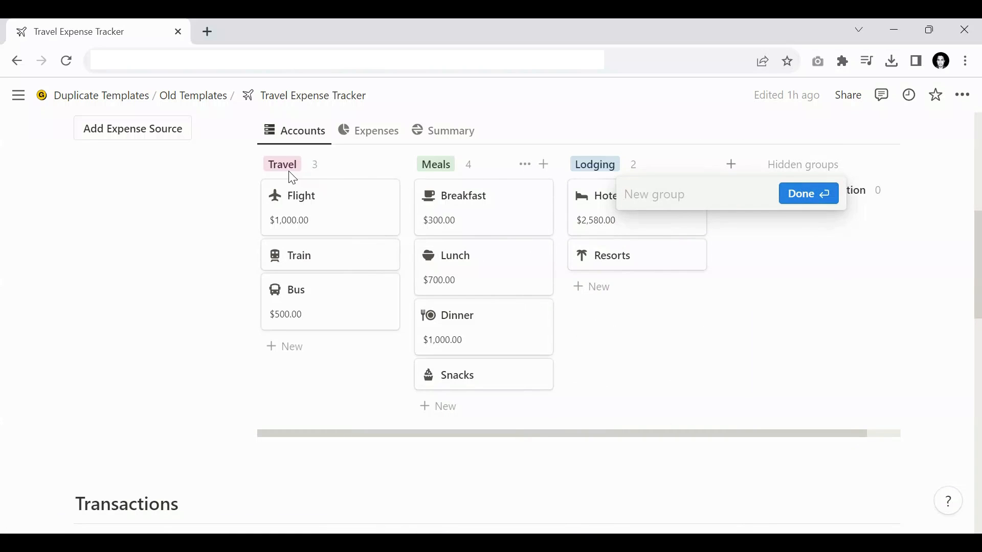
click(795, 195)
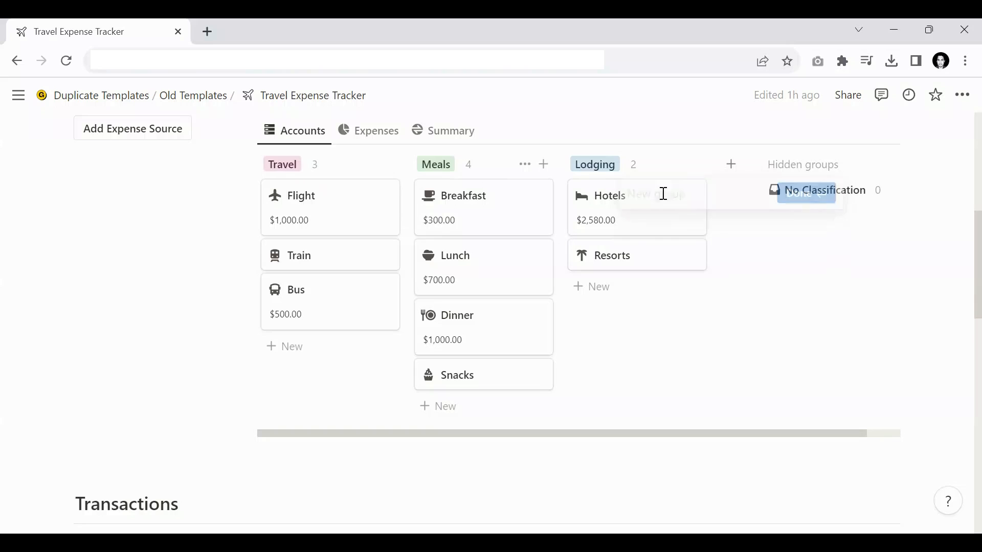
click(273, 170)
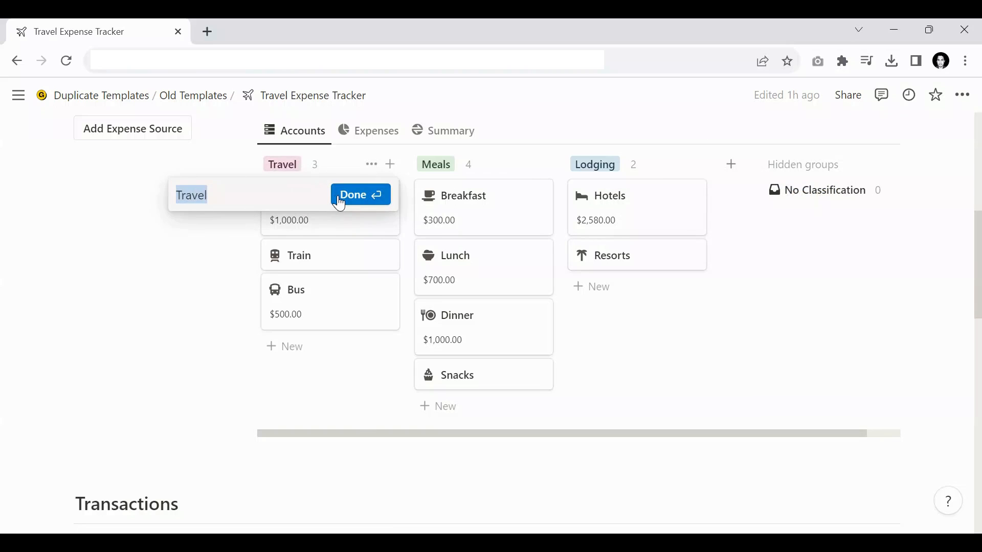
click(340, 204)
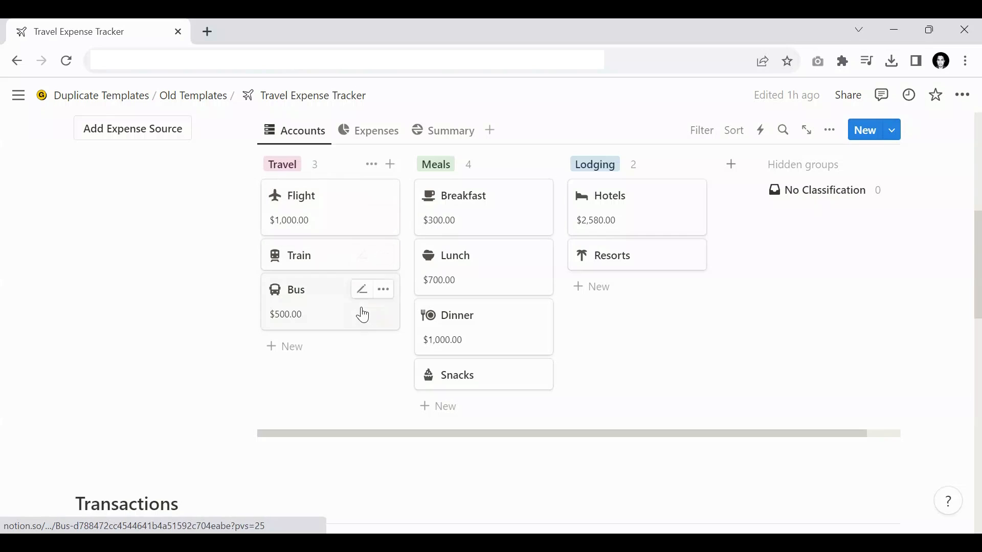
click(361, 202)
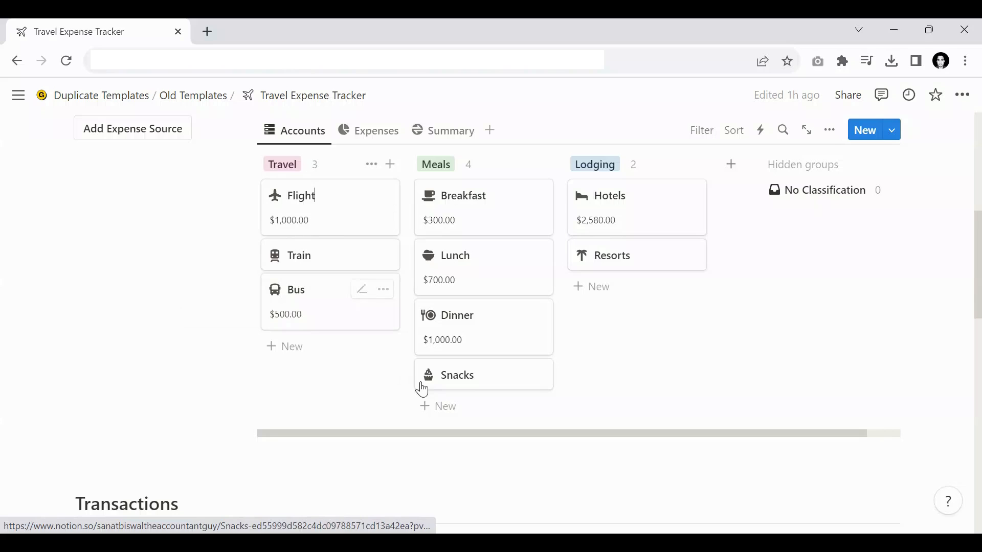
click(785, 317)
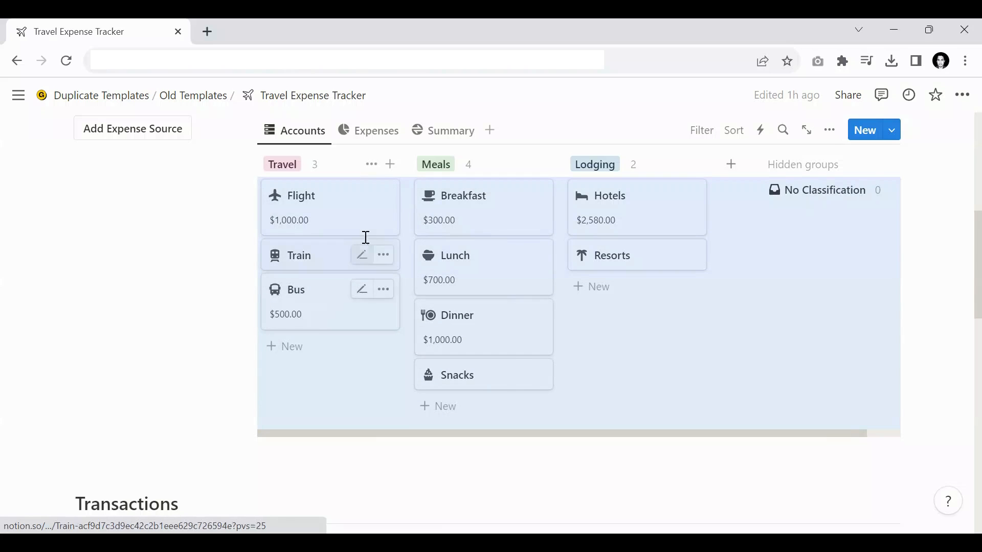
Step: Review incurred versus budgeted amounts per account in the Expenses view and compare them with the Recent Expenses table
click(366, 132)
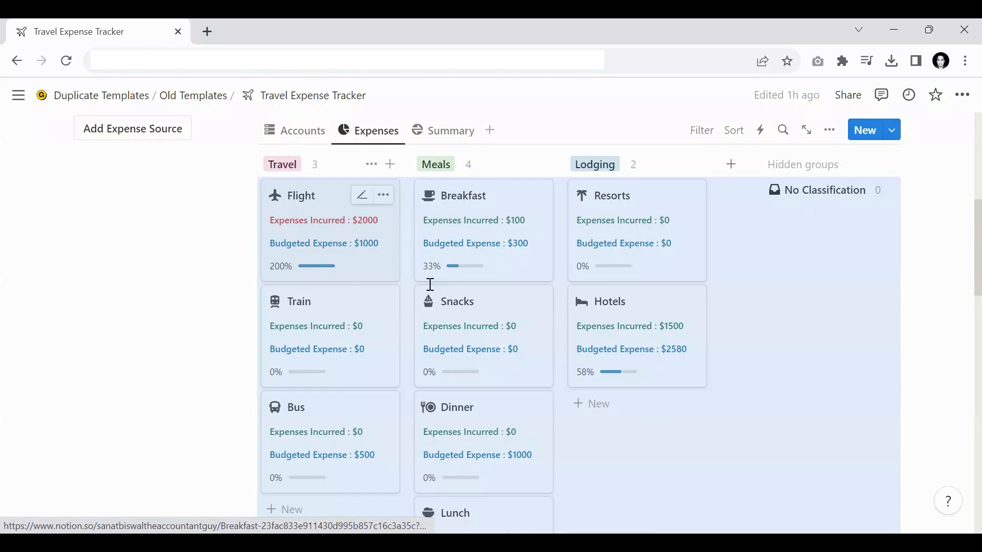
scroll(436, 292, down, 12)
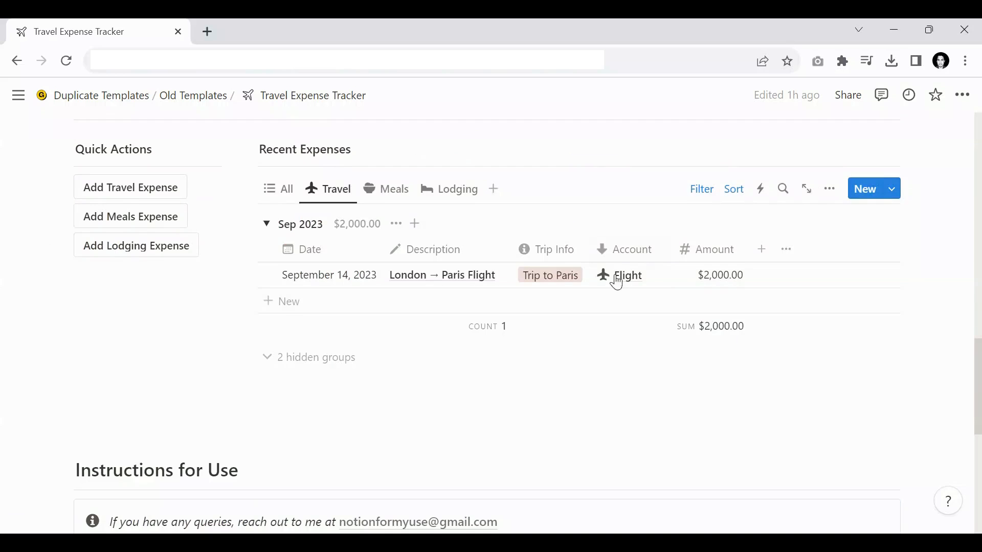
scroll(606, 287, up, 7)
scroll(597, 294, up, 5)
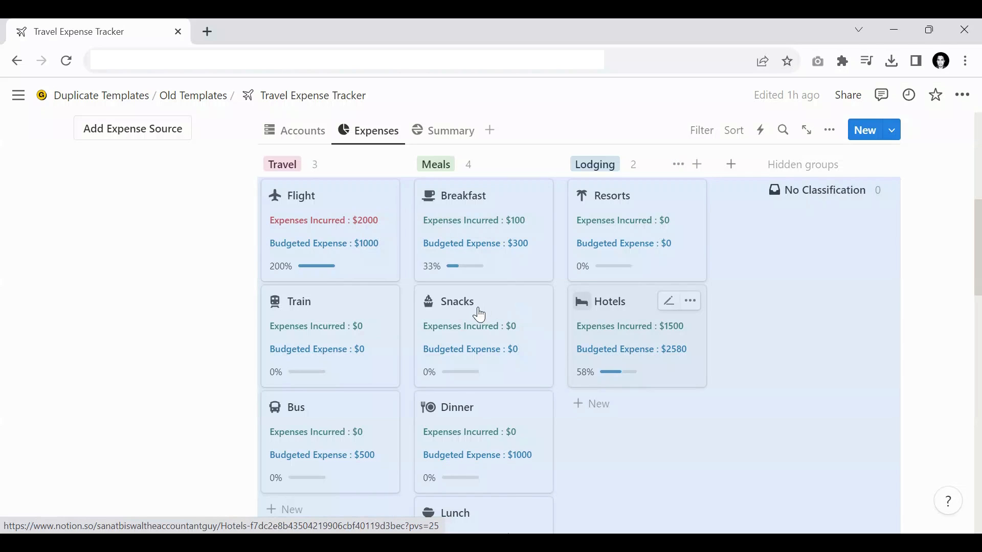
scroll(431, 317, up, 2)
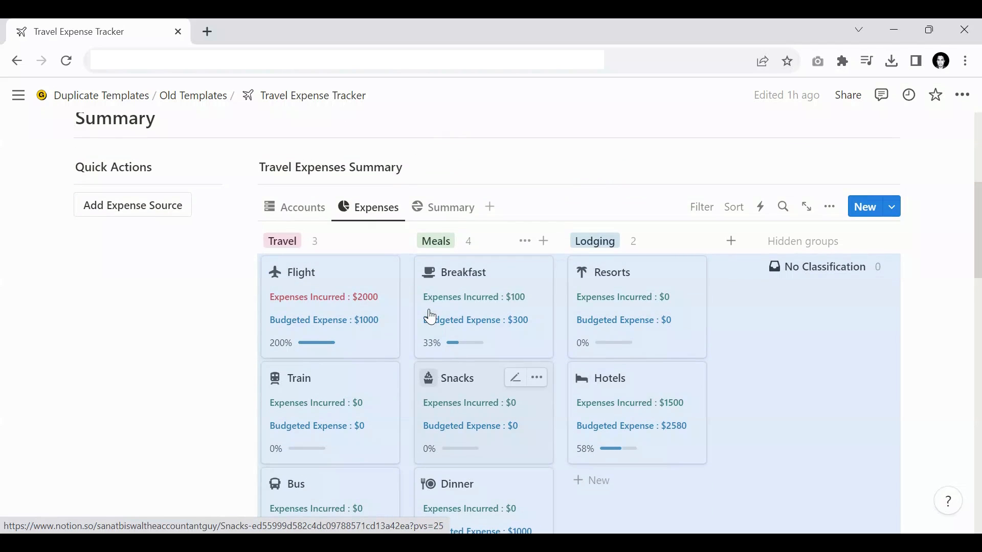
Step: Review the overall totals in the Summary view and the Transactions section, and switch back to the Accounts board
click(450, 220)
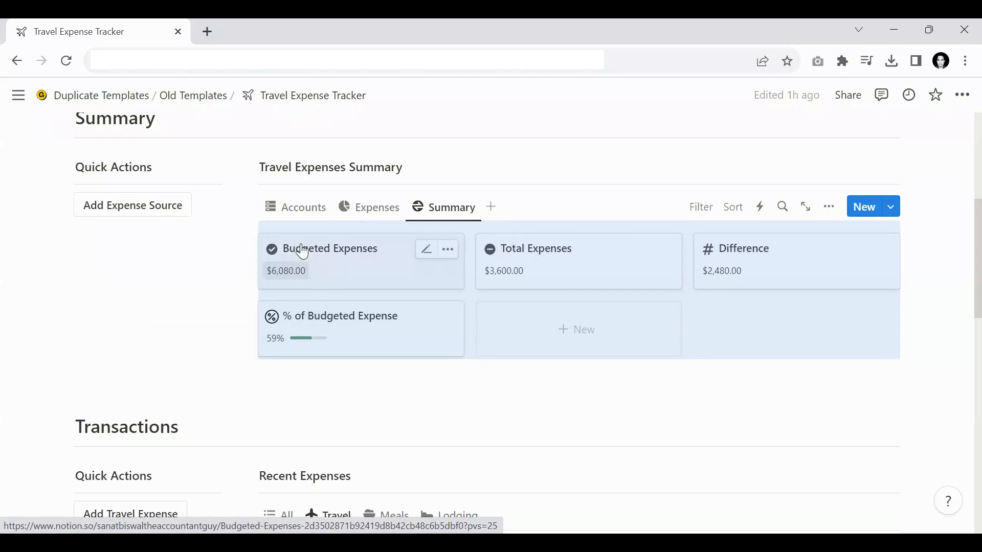
scroll(303, 255, down, 3)
scroll(307, 258, down, 3)
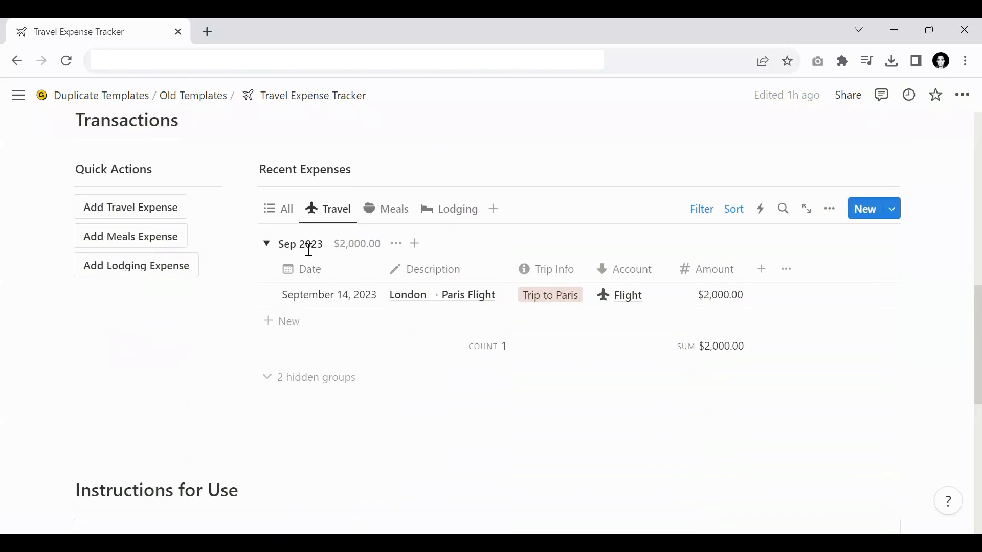
scroll(307, 248, up, 2)
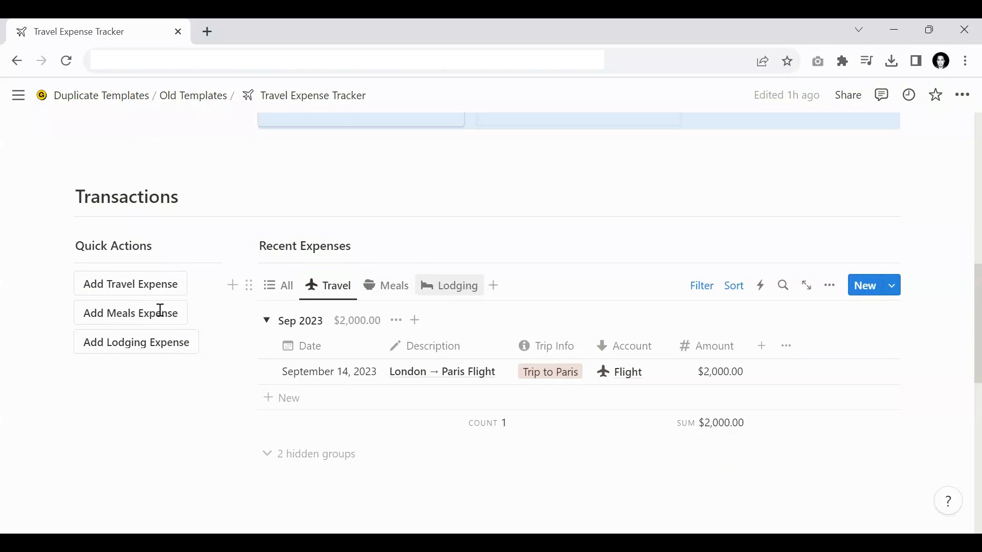
scroll(266, 292, up, 5)
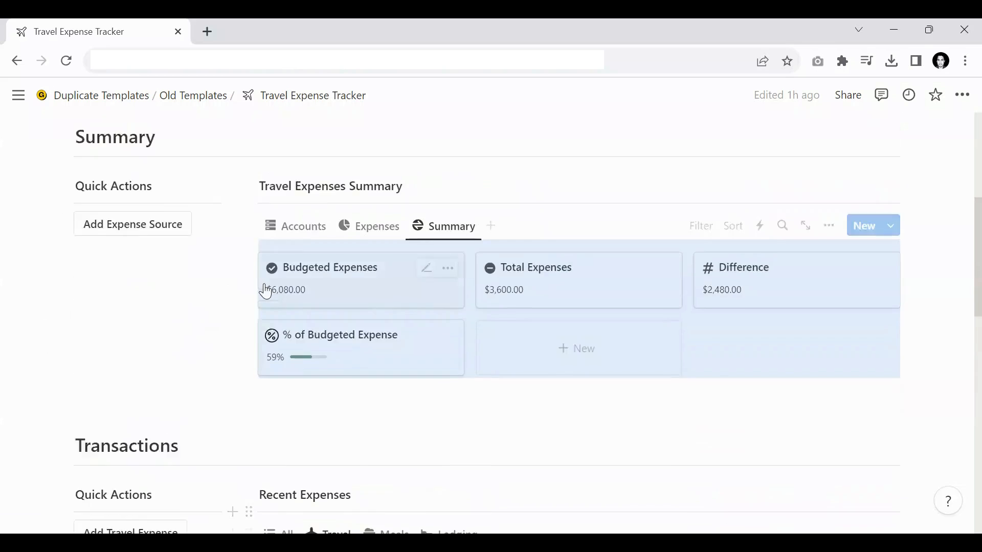
scroll(266, 292, up, 3)
click(281, 366)
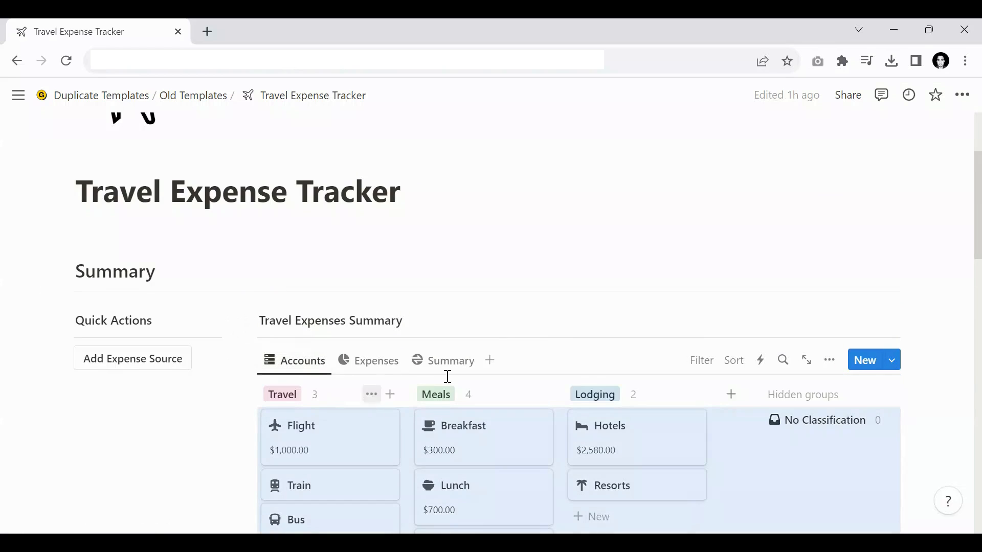
Step: Add a new travel expense entry to the Recent Expenses table in Transactions
scroll(448, 377, down, 6)
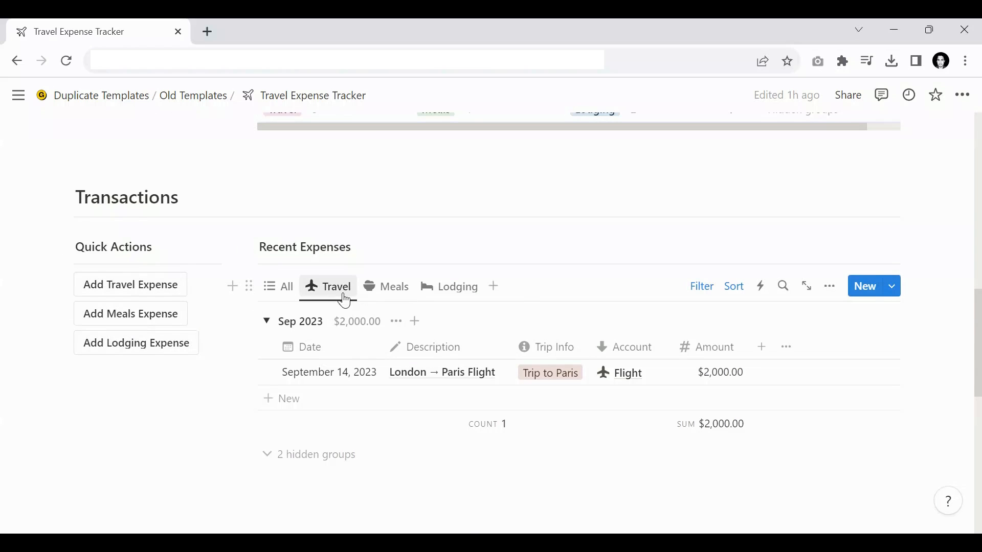
click(109, 299)
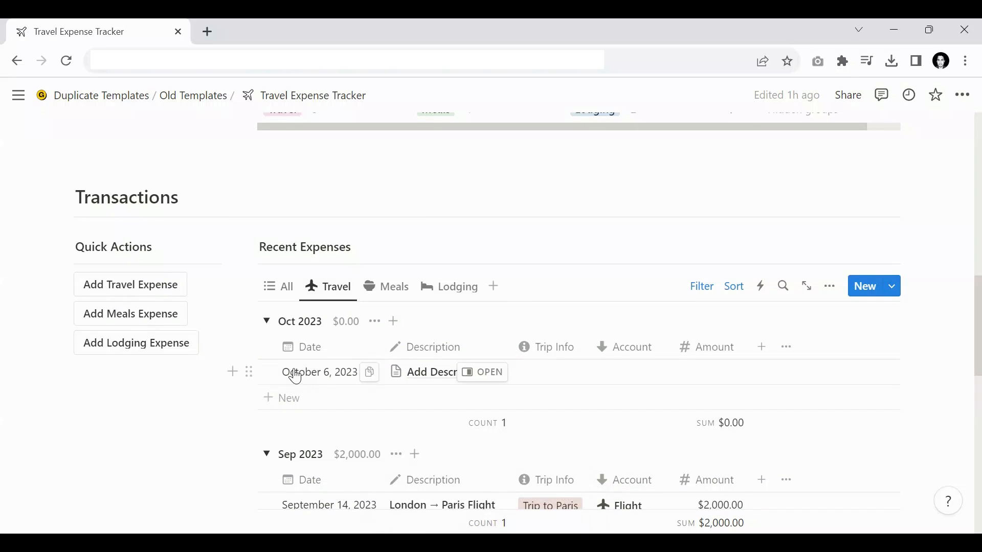
scroll(327, 393, down, 2)
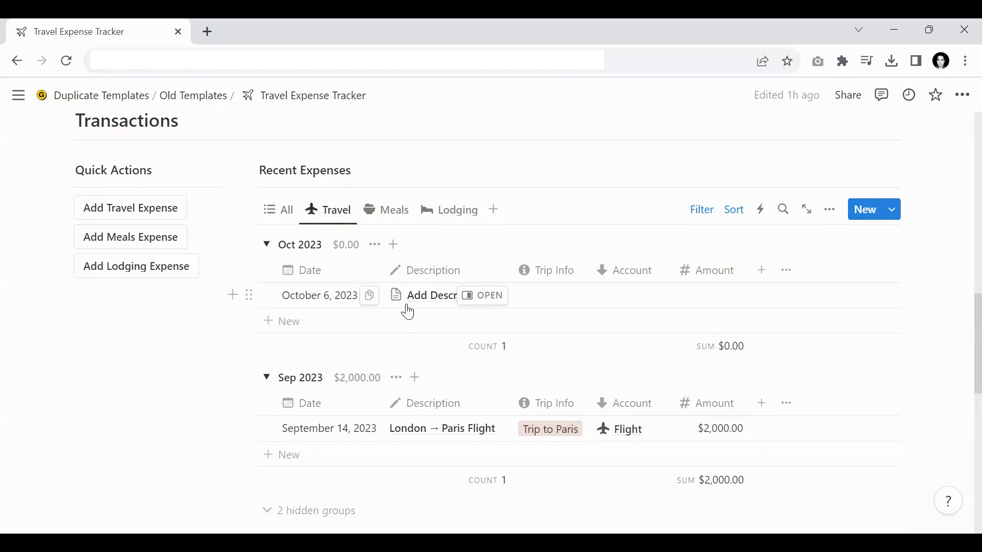
Step: Open the Trip Info options of the October 6, 2023 travel expense
click(533, 297)
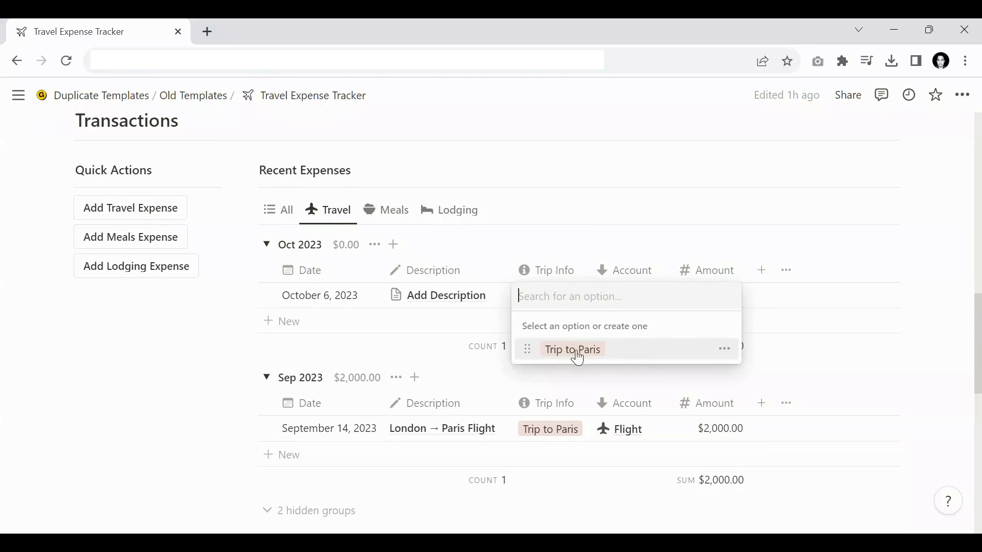
text(adasd)
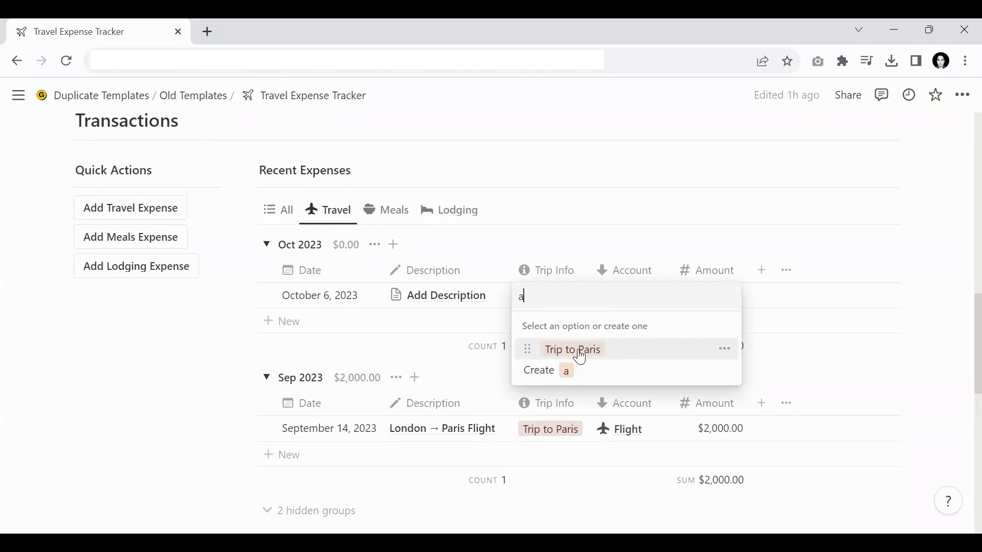
key(BackSpace)
key(BackSpace)
key(BackSpace)
key(BackSpace)
key(BackSpace)
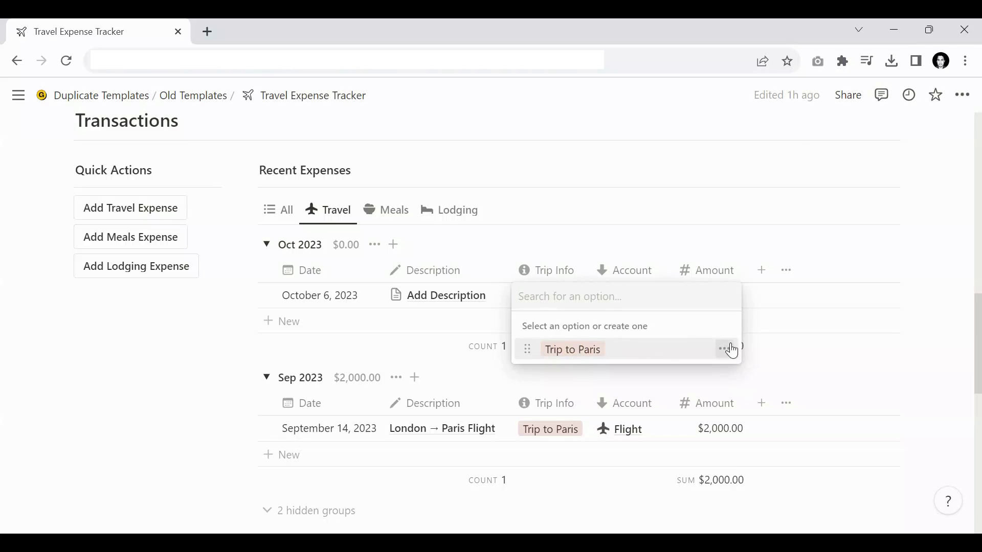
Step: Tag the October 6, 2023 travel expense with Trip to Paris
click(725, 349)
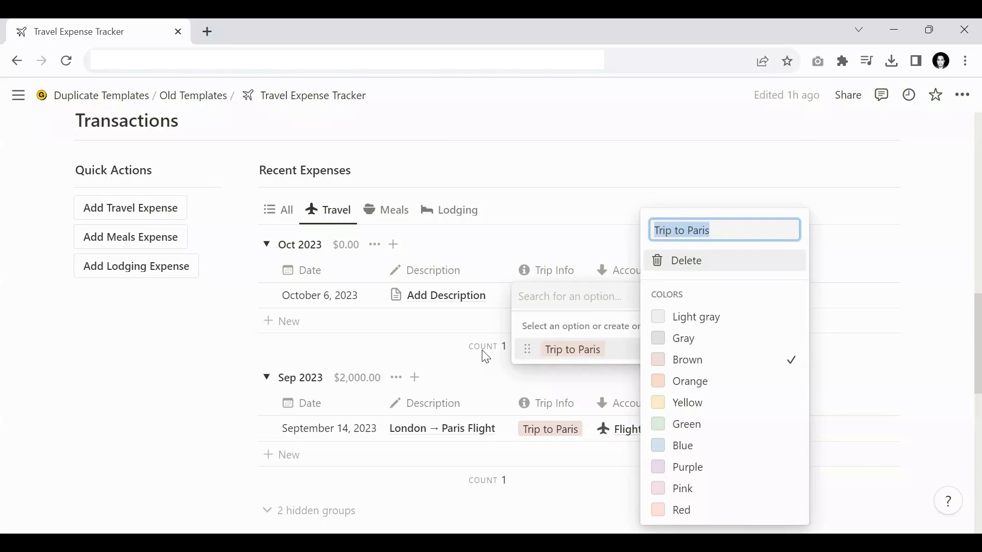
click(562, 348)
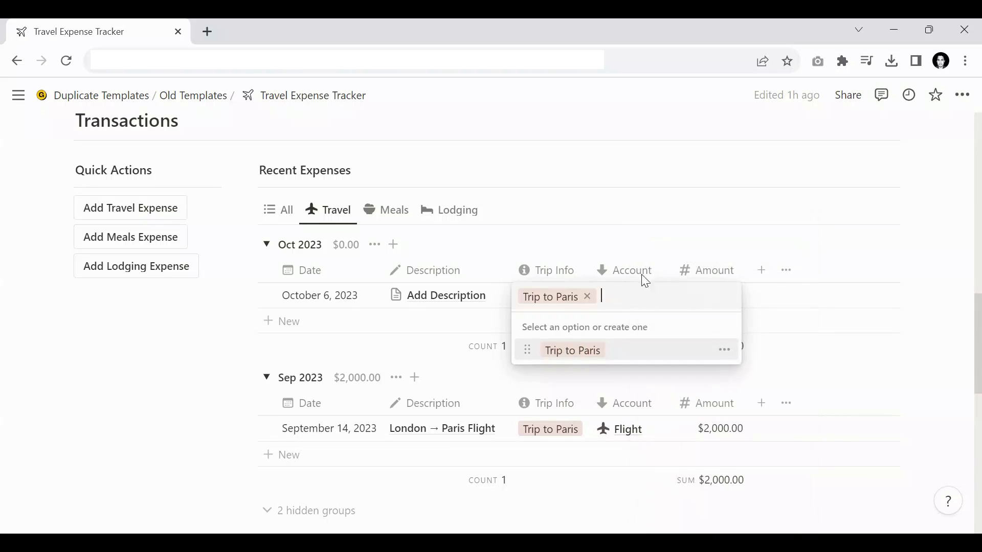
key(Escape)
Step: Link the October 6 travel expense to the Train account and set its amount to $100
click(639, 295)
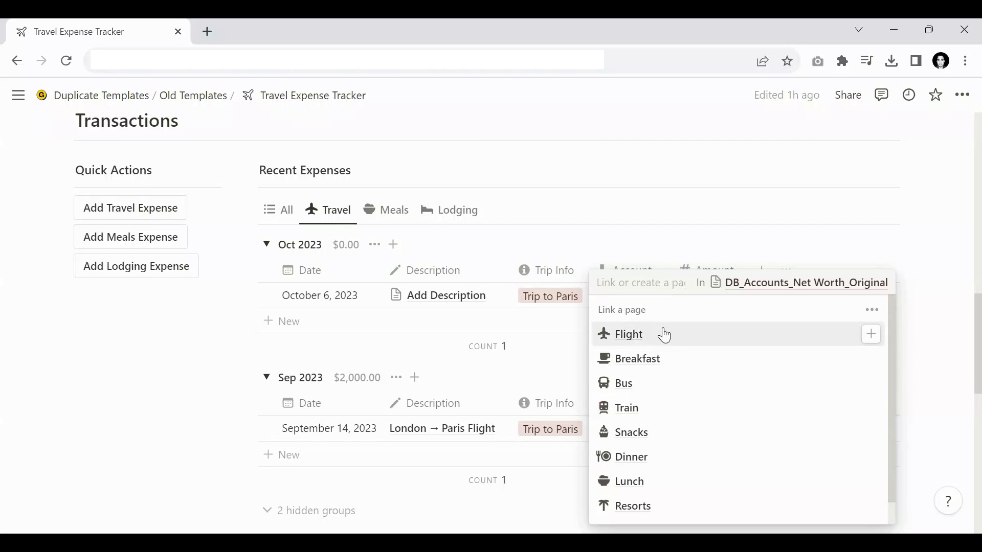
click(650, 409)
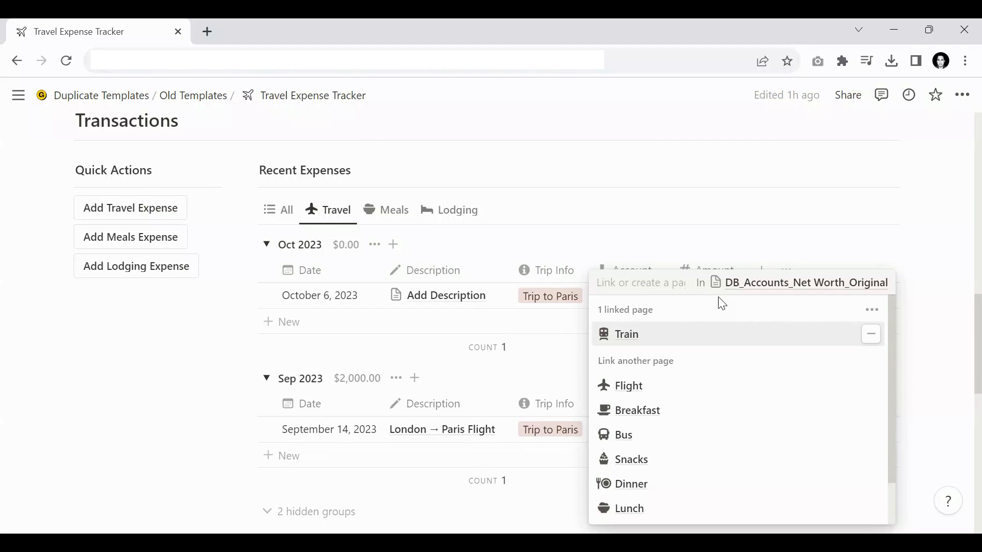
click(844, 228)
click(698, 300)
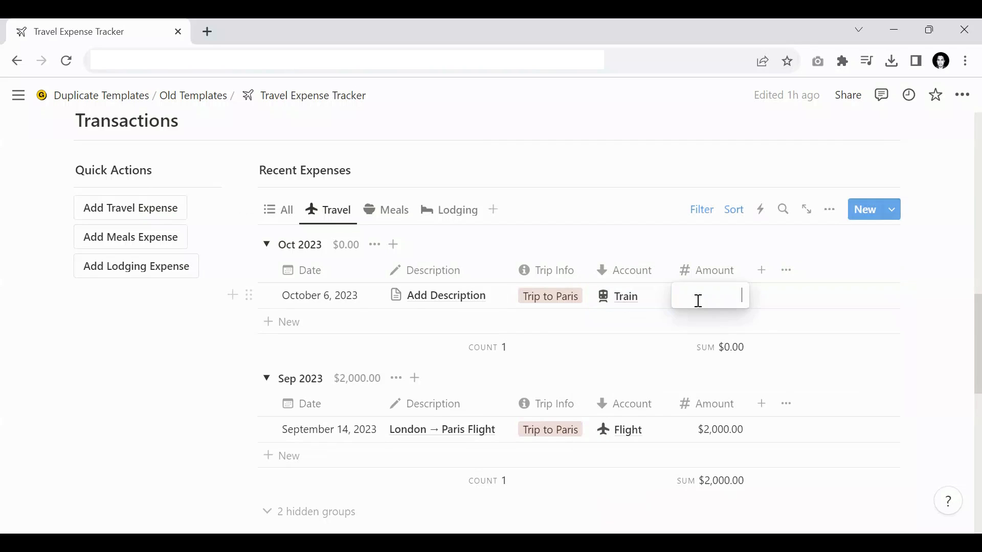
text(100)
key(Return)
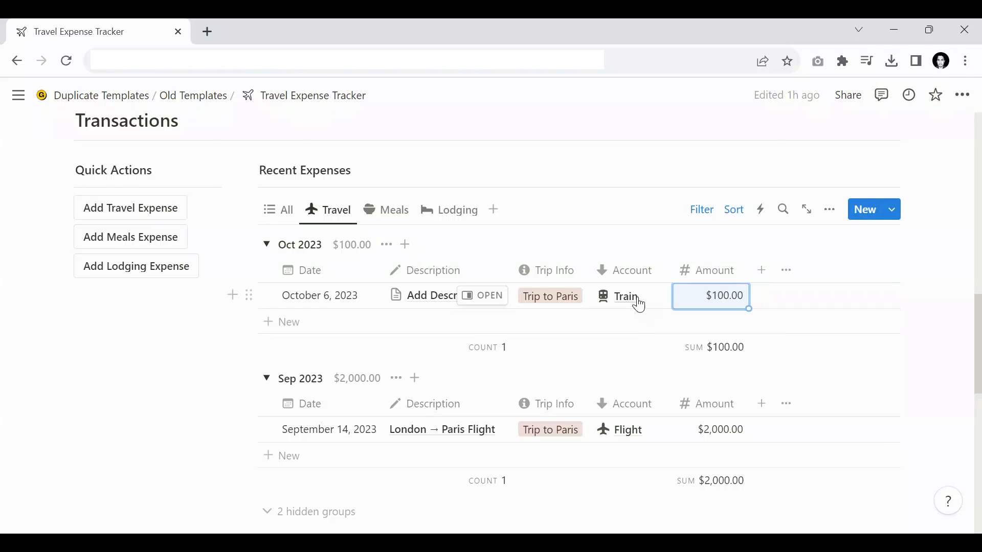
Step: Check the Train card in the Expenses view and set its budget amount to $200 in the Accounts board
scroll(403, 301, up, 15)
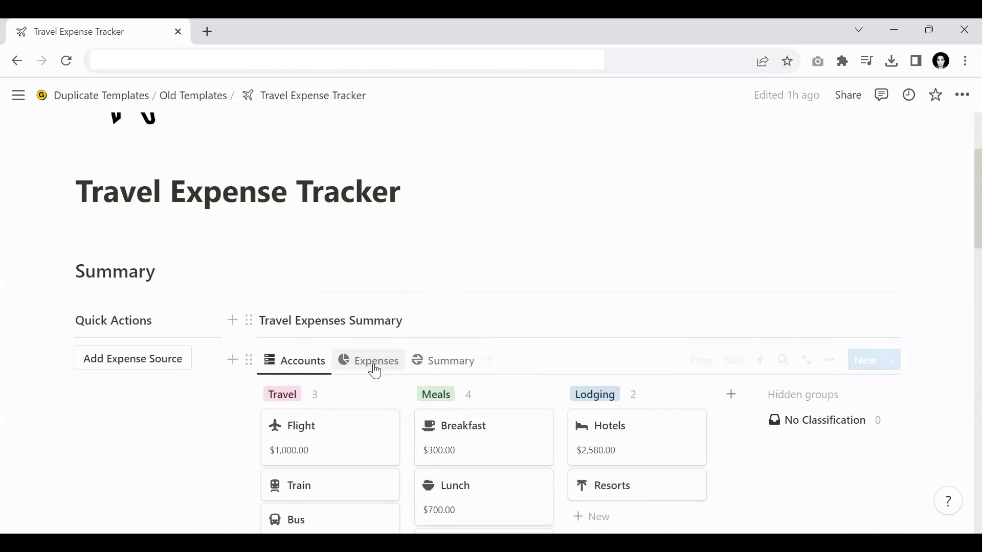
click(373, 369)
scroll(429, 300, down, 3)
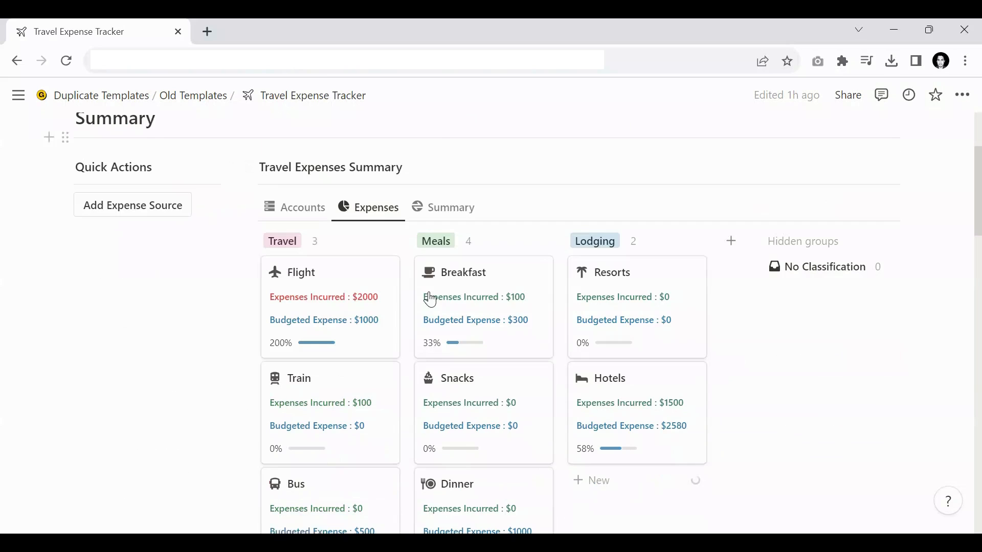
scroll(383, 353, down, 2)
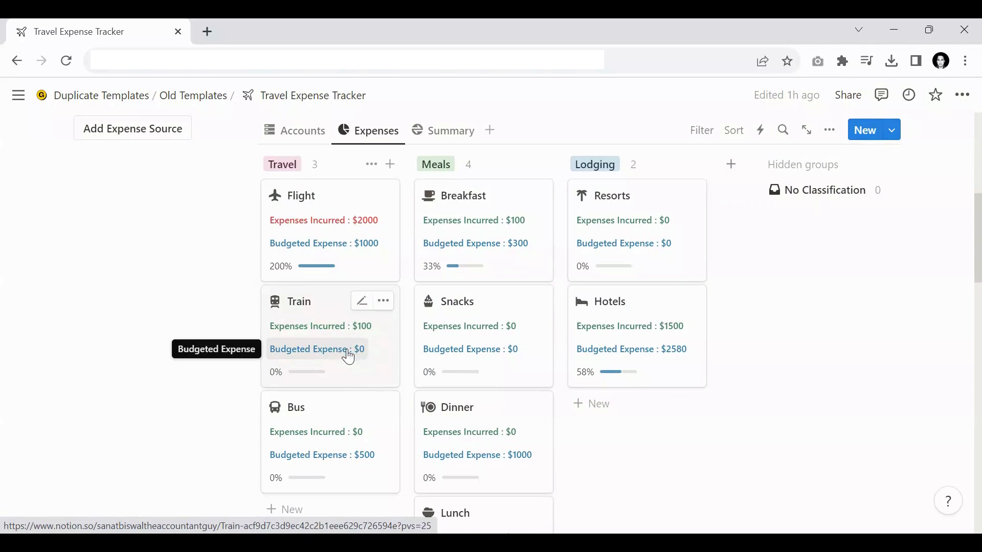
click(306, 132)
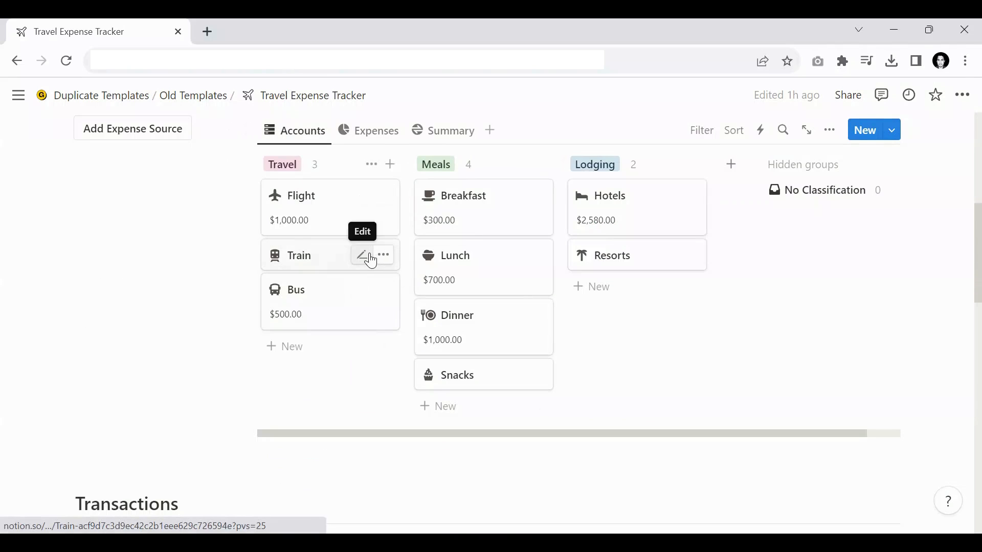
click(363, 255)
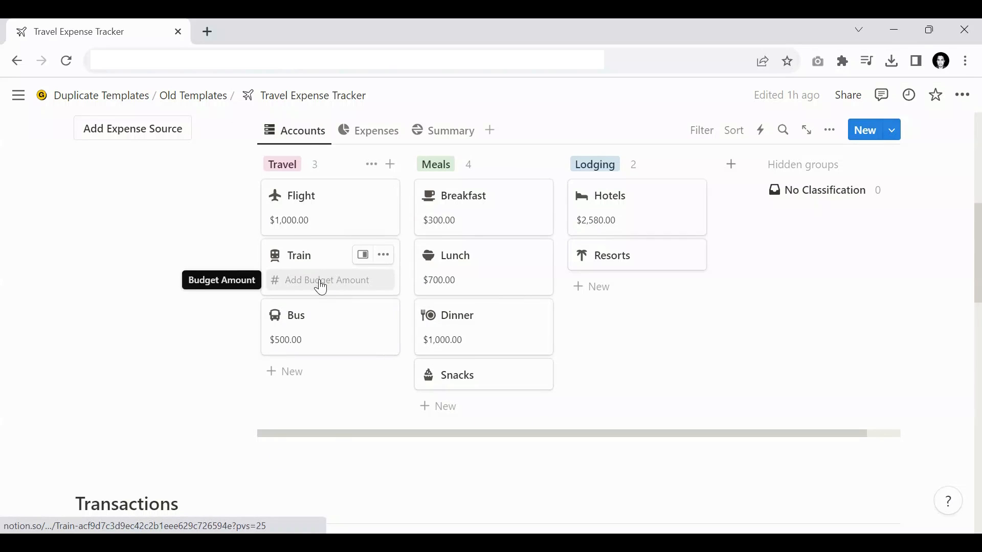
click(321, 284)
text(200)
key(Return)
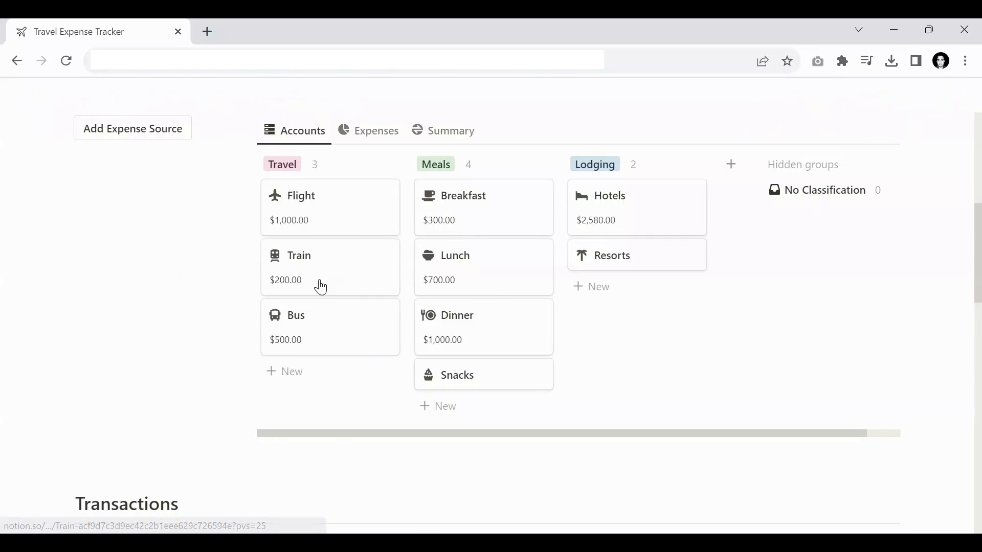
Step: Review the Travel accounts' budget progress in the Expenses view and compare it with the travel transactions in Recent Expenses
click(344, 131)
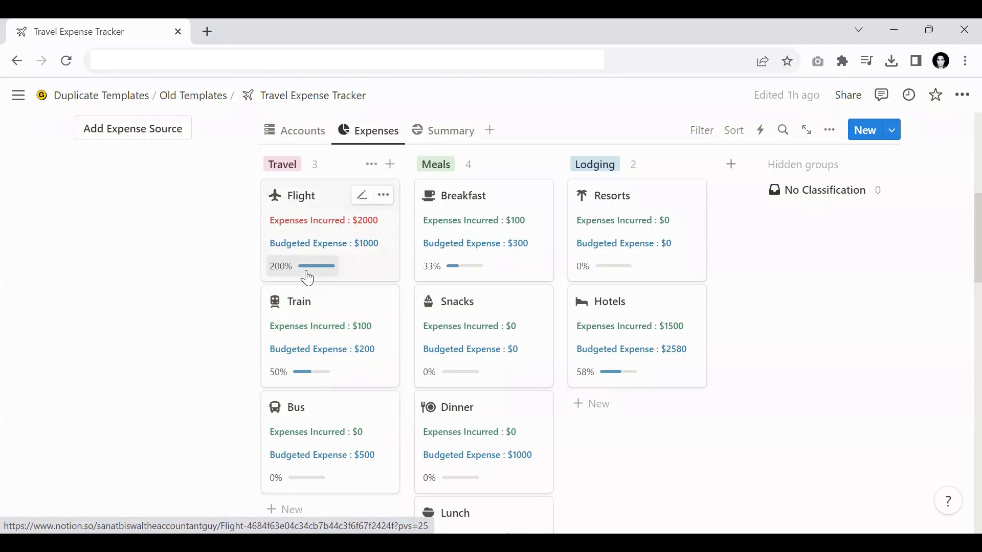
scroll(409, 278, down, 2)
scroll(421, 261, down, 8)
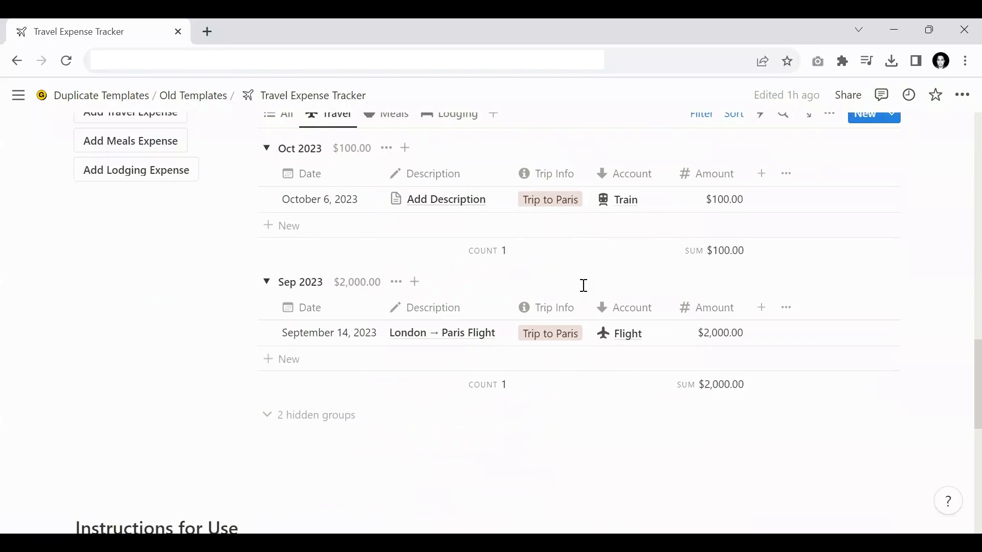
scroll(583, 287, up, 2)
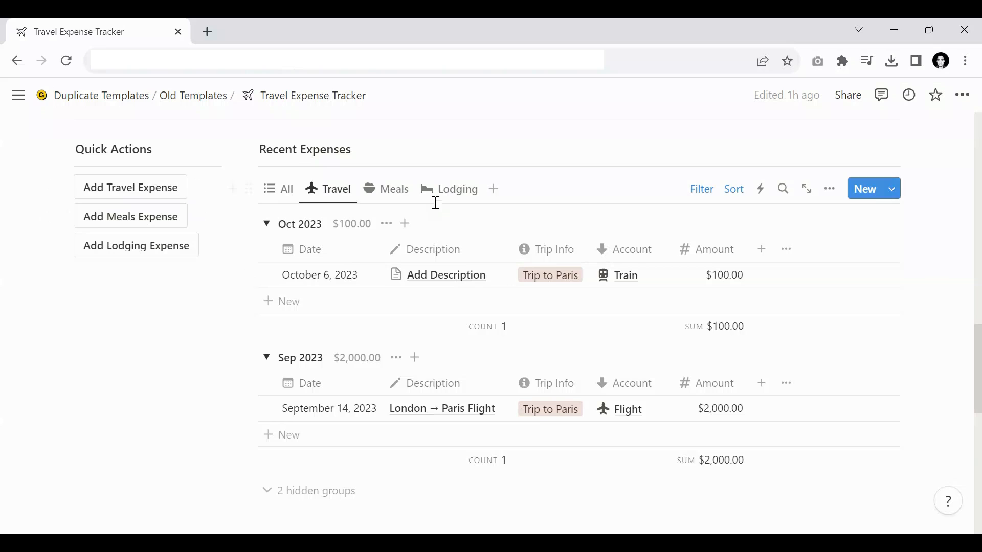
Step: Look through the Meals and Lodging views of Recent Expenses and add a new lodging expense entry
click(390, 193)
click(446, 194)
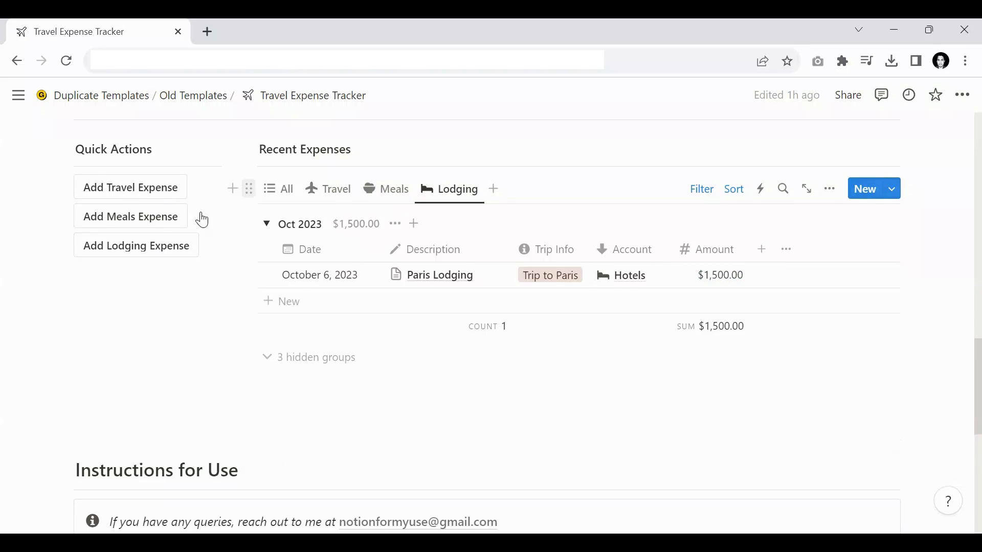
click(129, 250)
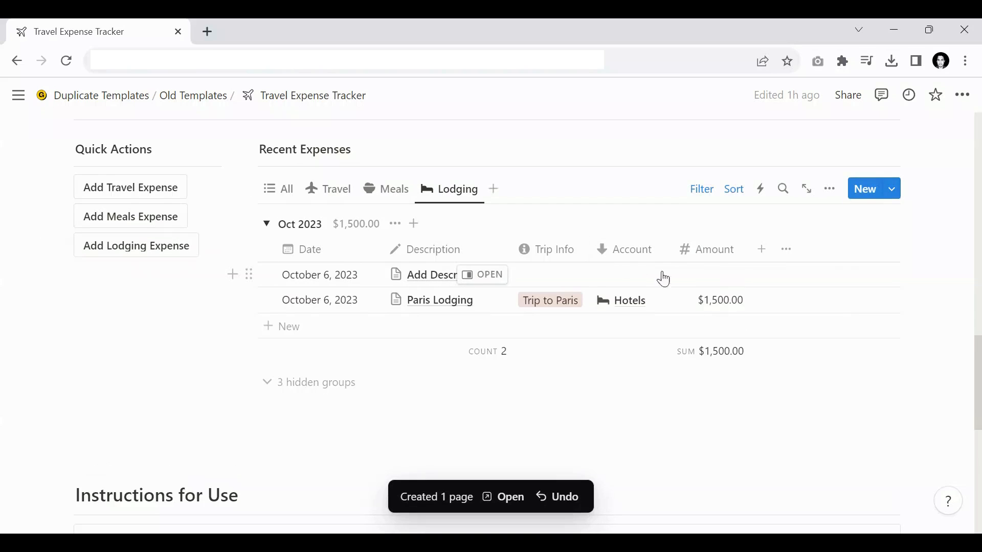
Step: Review incurred versus budgeted amounts for the Travel, Meals and Lodging groups in the Expenses view and return to the page's beginning
scroll(562, 280, up, 10)
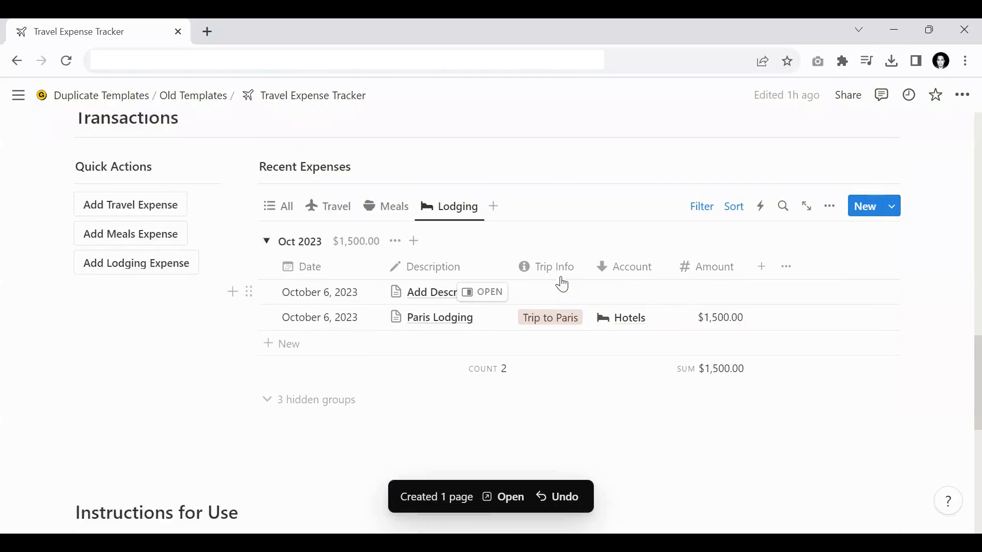
scroll(571, 295, up, 5)
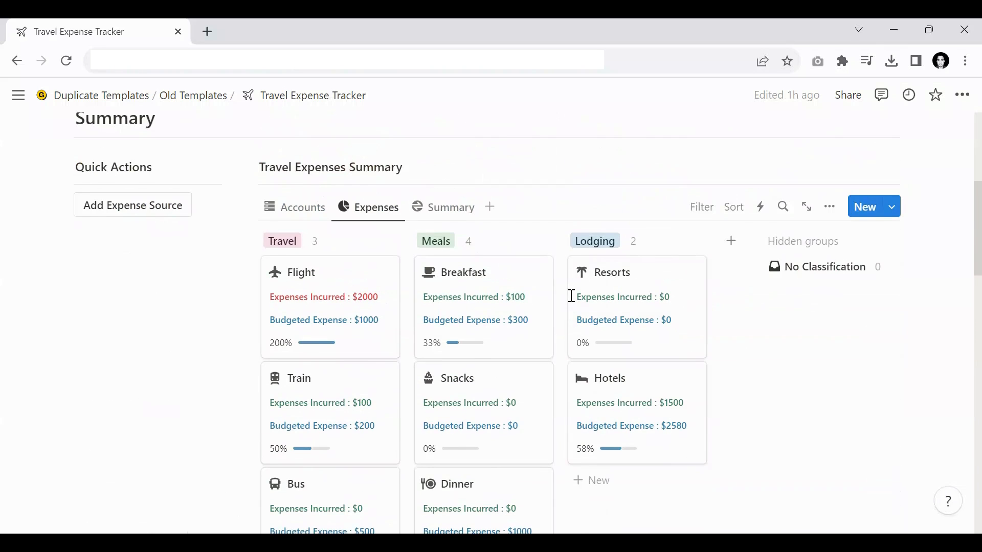
scroll(390, 245, down, 3)
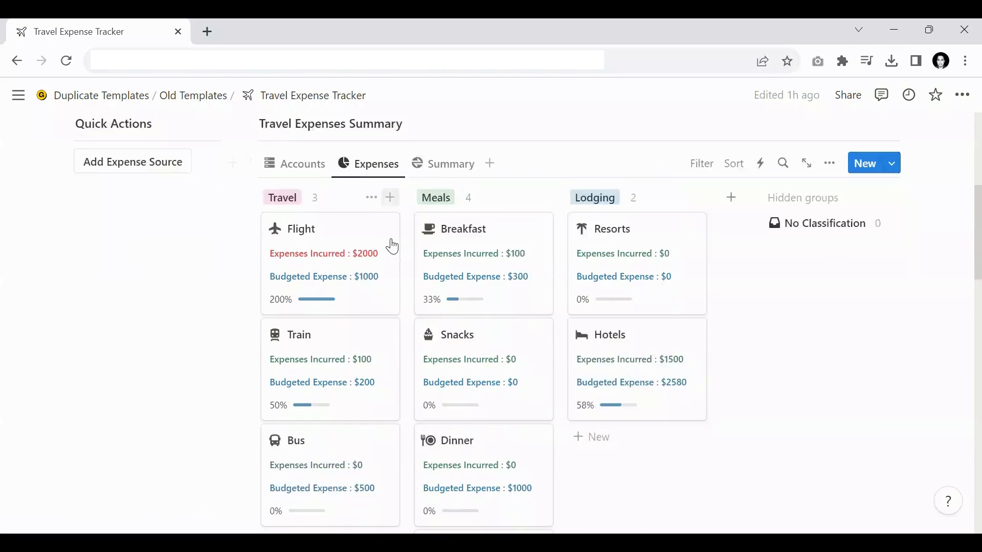
scroll(395, 241, up, 2)
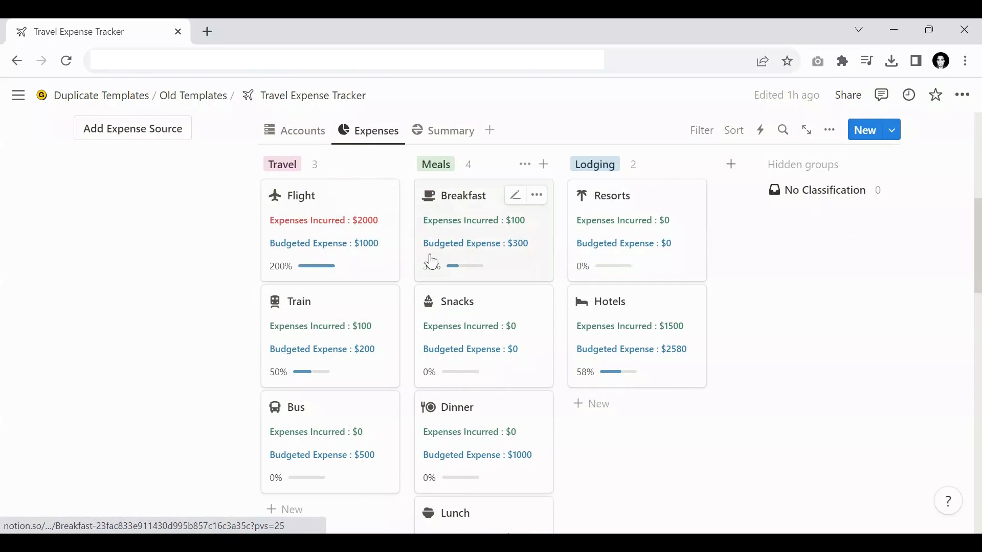
scroll(432, 262, up, 5)
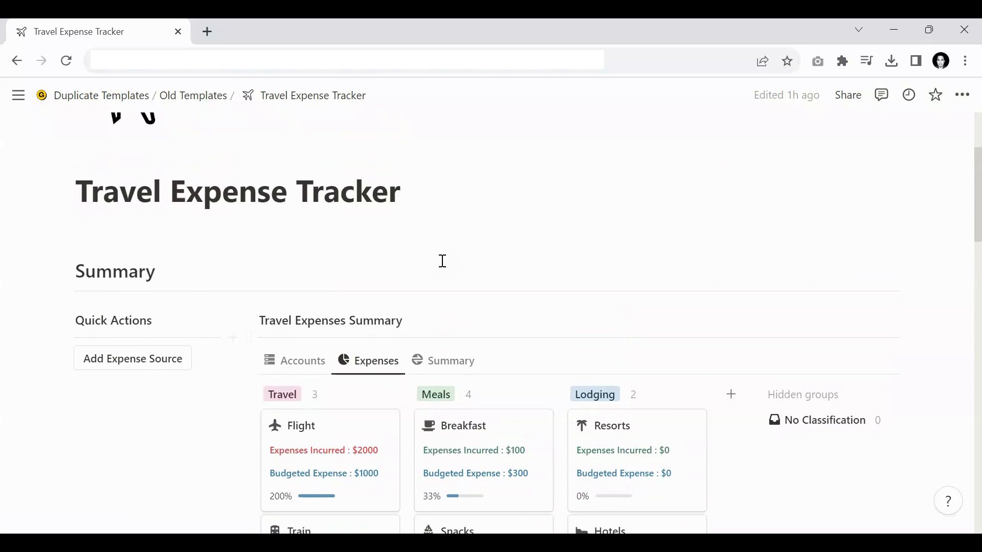
scroll(445, 259, up, 3)
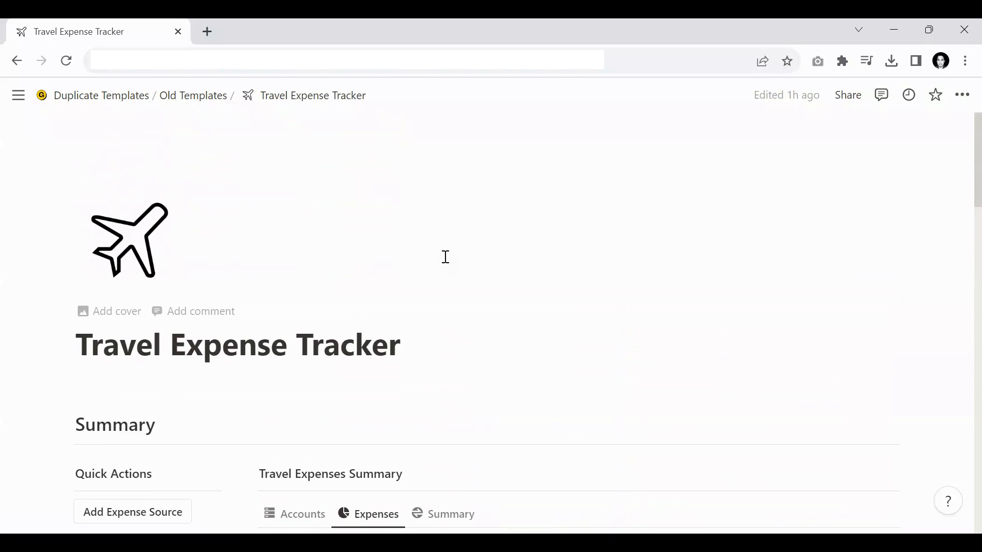